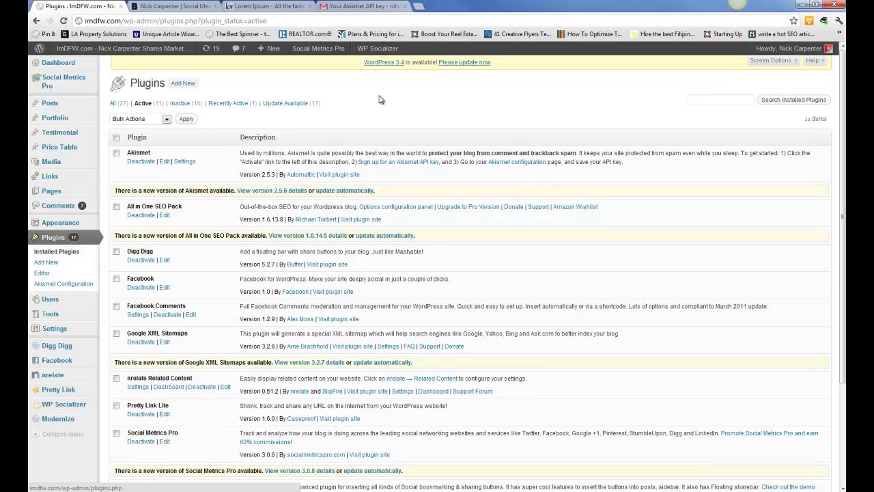
Dismiss the two incoming text message notifications
scroll(381, 99, "down", 2)
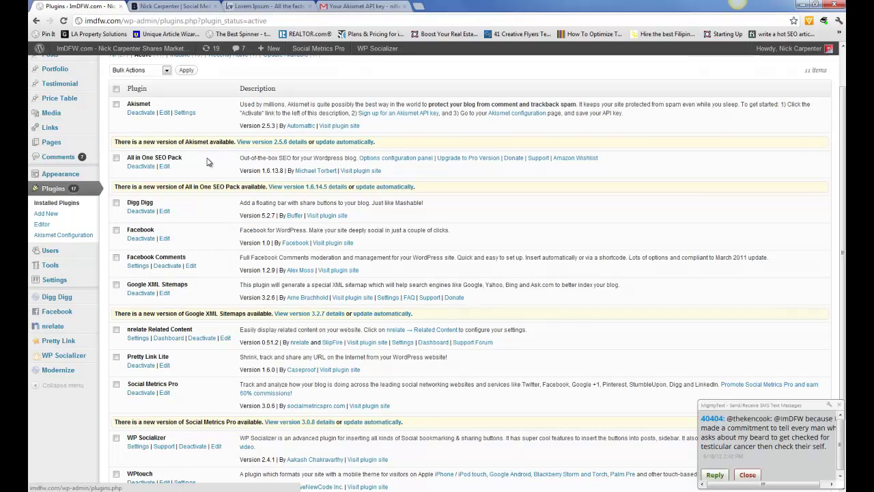
left_click(754, 476)
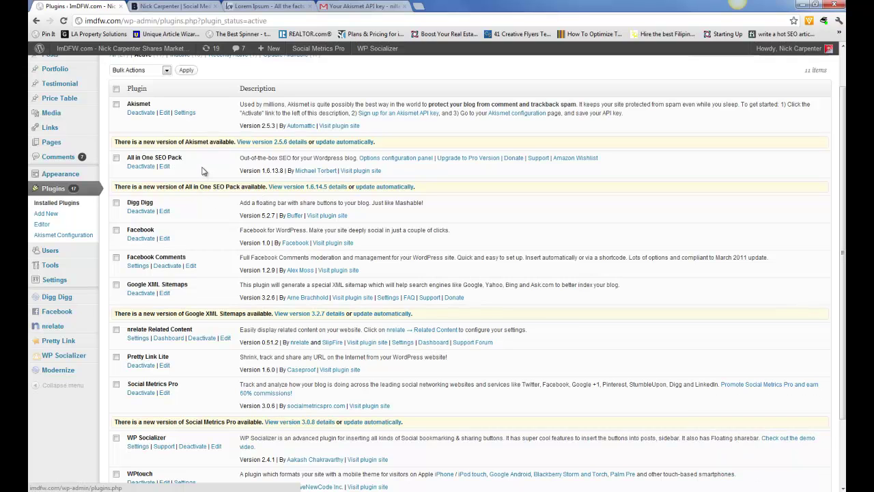
scroll(220, 171, "up", 2)
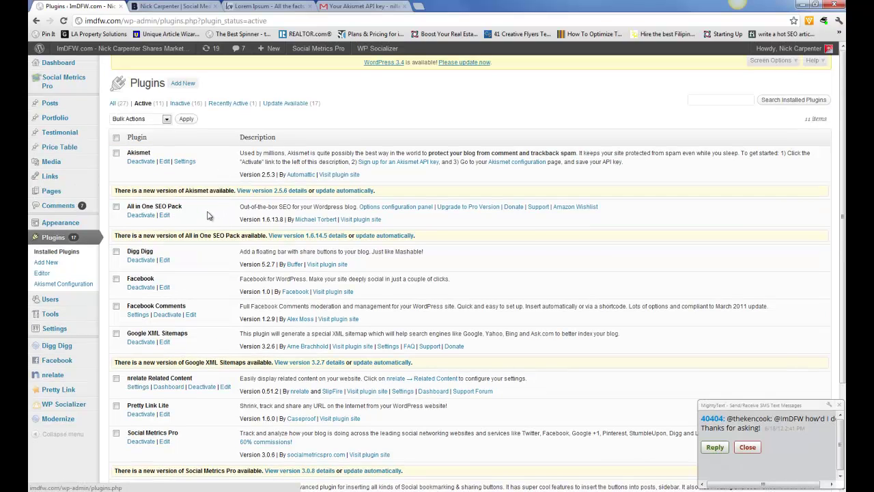
left_click(744, 447)
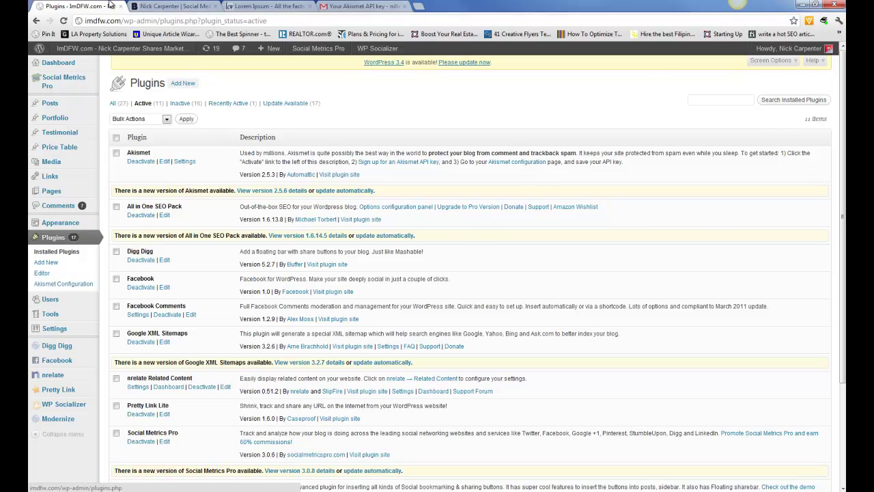
On the imdfw.com blog, open the 'How to Embed YouTube Videos in Email and Get More Views' post
left_click(186, 8)
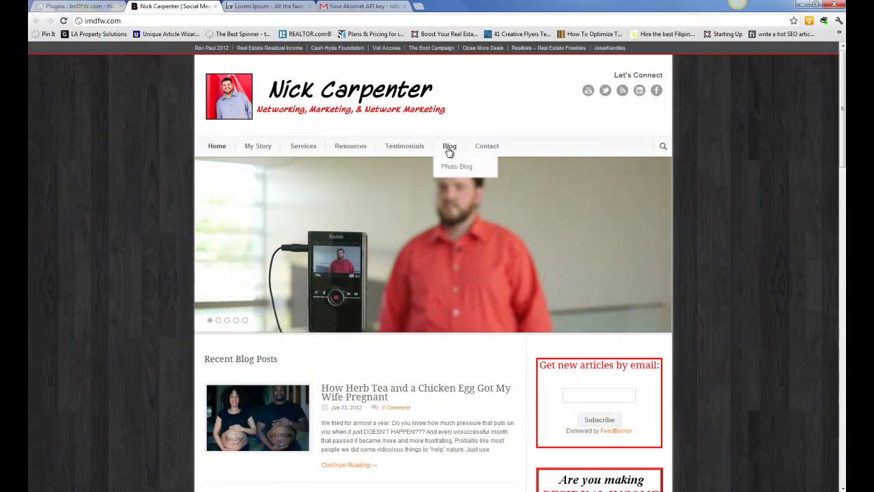
left_click(448, 146)
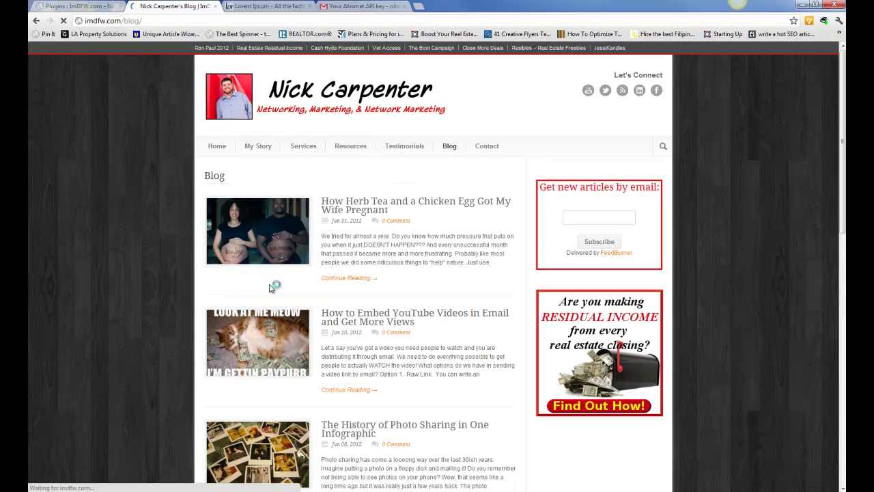
left_click(379, 321)
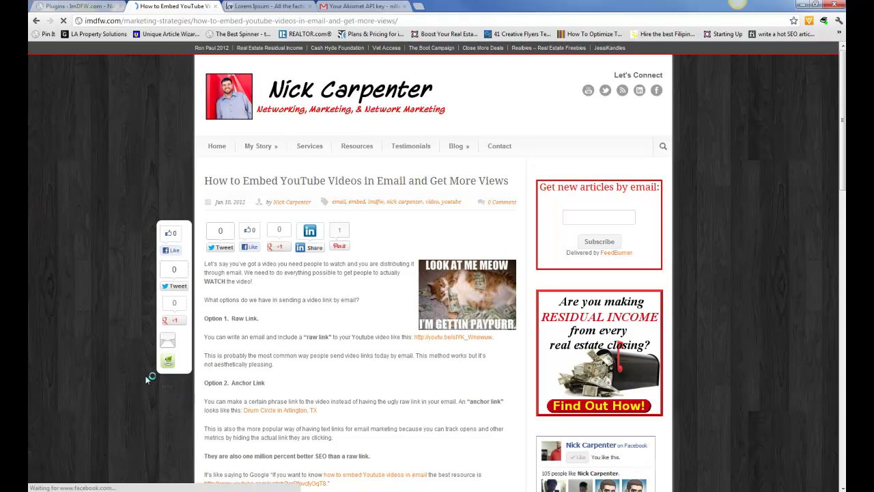
Scroll through the YouTube embedding post, then return to the Active plugins list
scroll(58, 253, "down", 6)
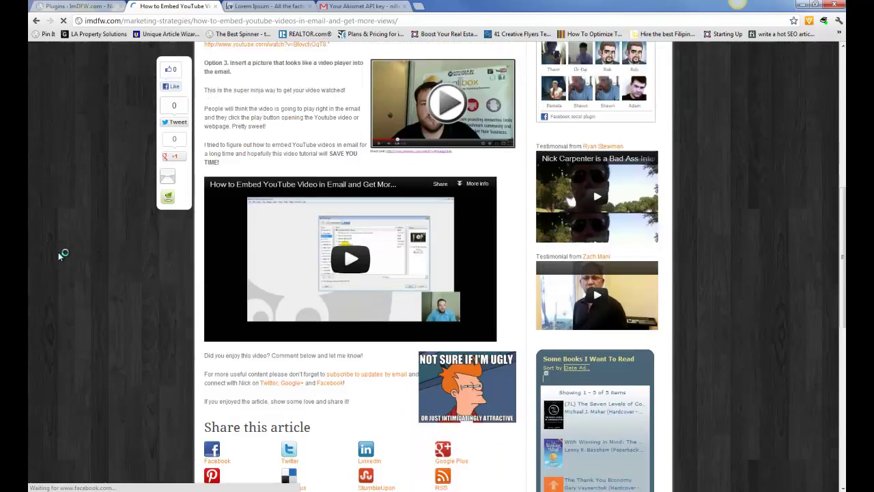
scroll(58, 253, "down", 1)
scroll(57, 252, "up", 7)
scroll(57, 252, "down", 1)
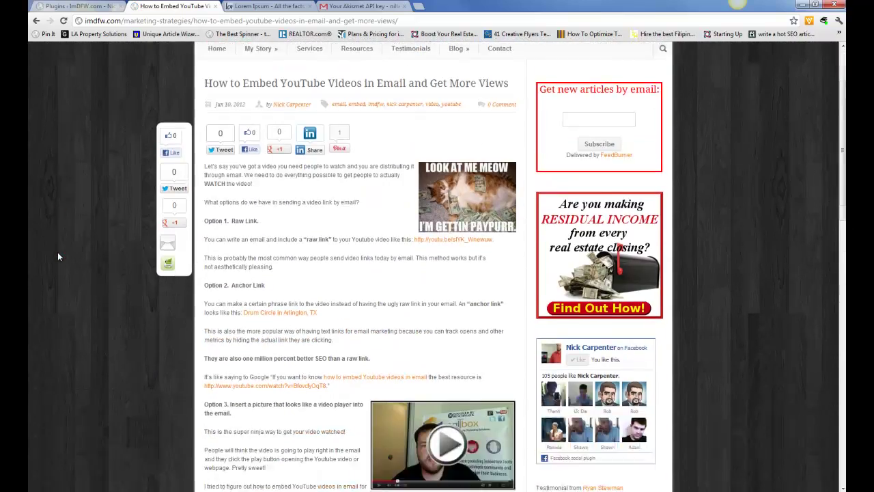
scroll(57, 256, "down", 6)
scroll(62, 258, "up", 5)
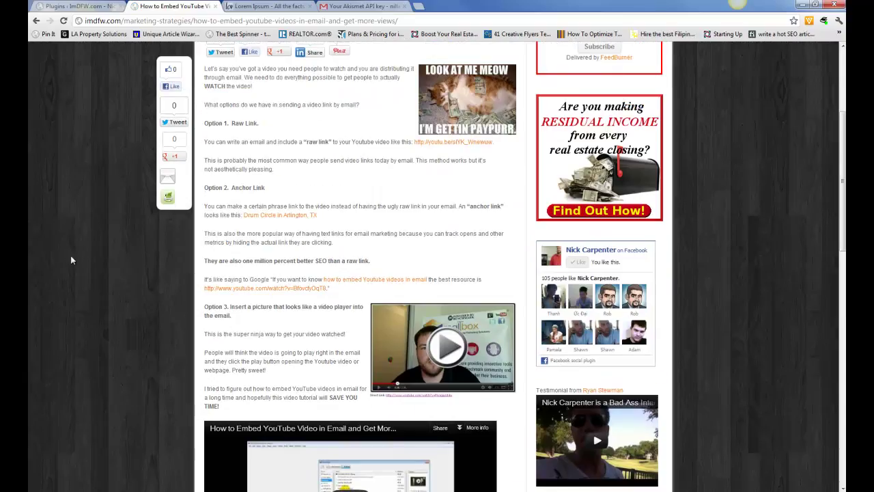
left_click(80, 8)
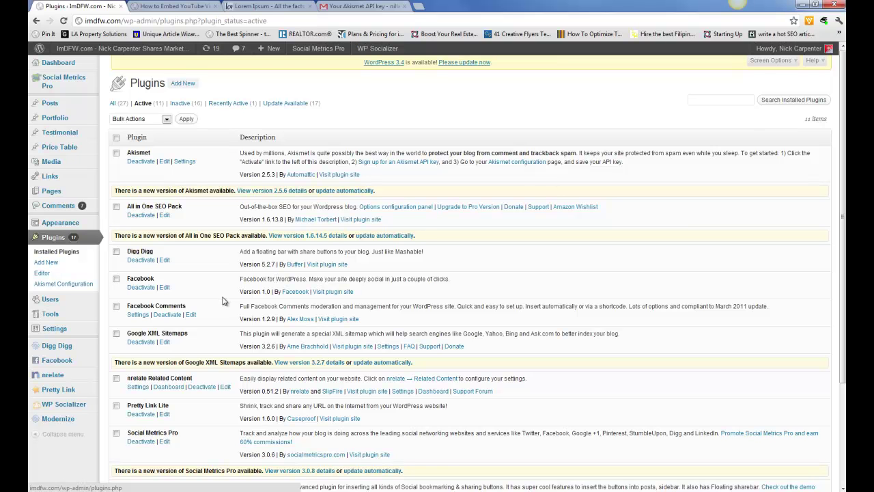
Switch back to the blog tab and scroll to find the Top 10 Tweet Takeaways post
left_click(174, 6)
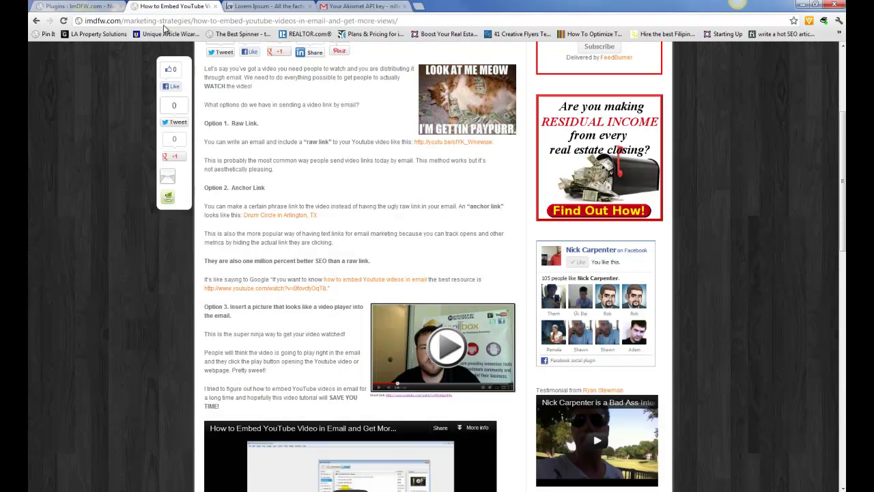
scroll(76, 277, "down", 5)
scroll(76, 277, "down", 4)
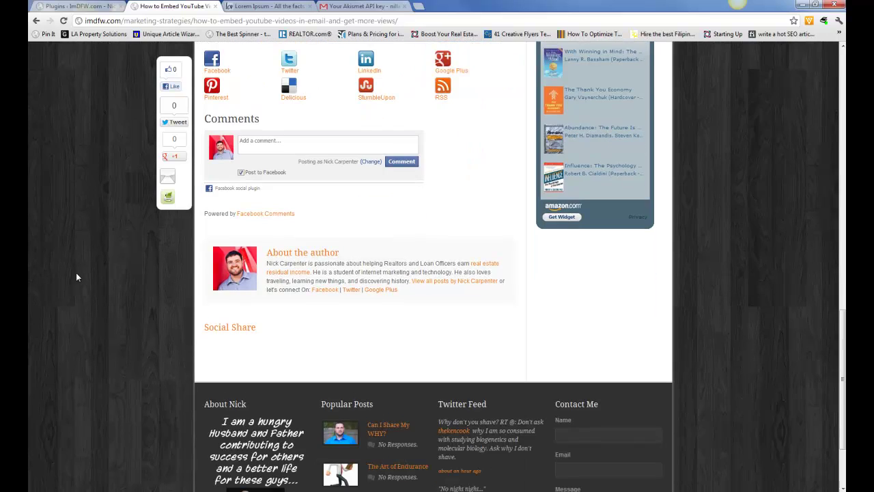
scroll(177, 213, "up", 10)
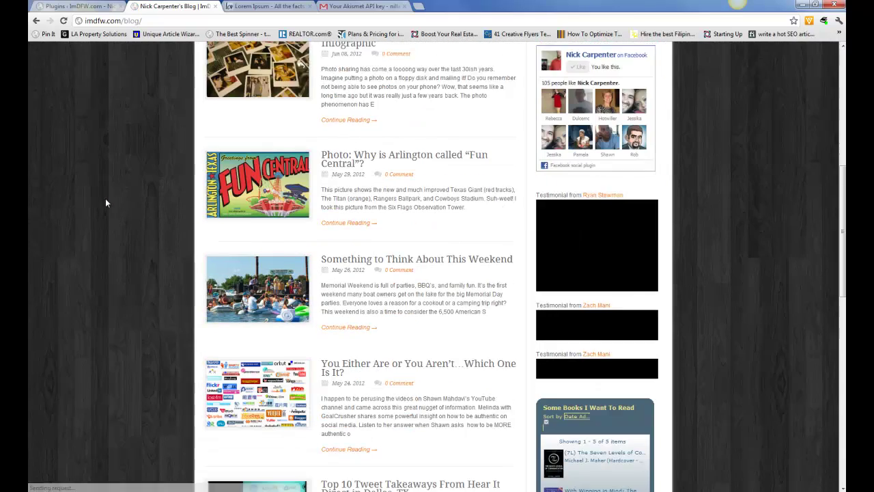
scroll(107, 205, "down", 1)
Open 'Top 10 Tweet Takeaways From Hear It Direct in Dallas, TX', view its Facebook comments, and return to plugins
left_click(104, 261)
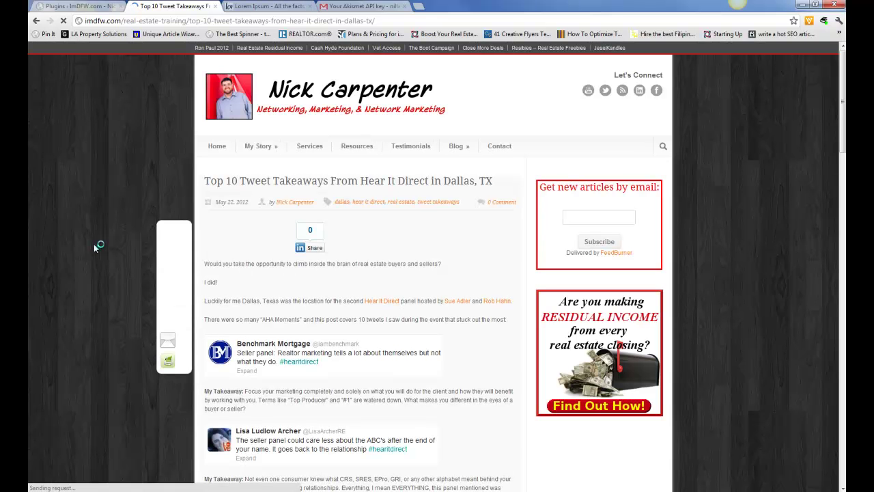
scroll(101, 239, "down", 10)
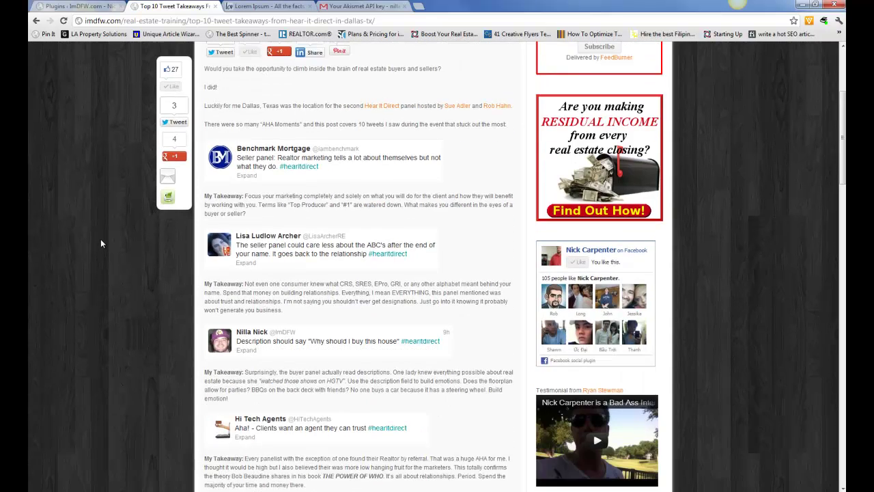
scroll(102, 243, "down", 12)
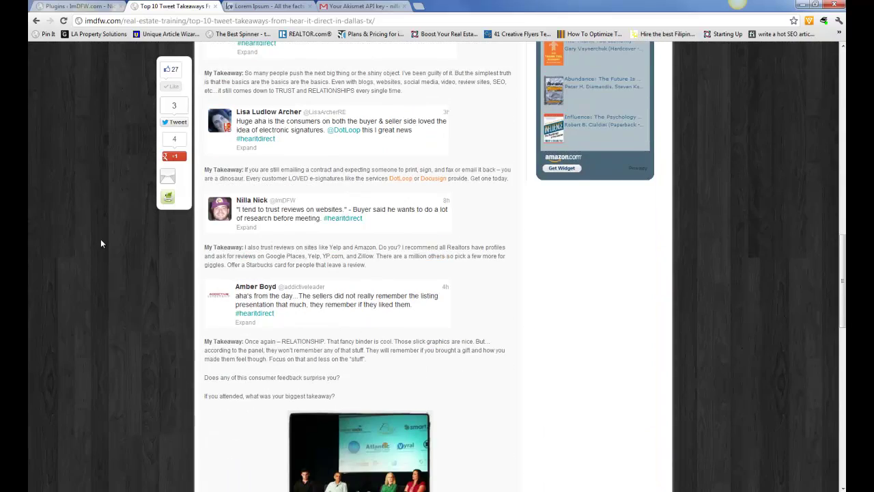
scroll(102, 243, "down", 3)
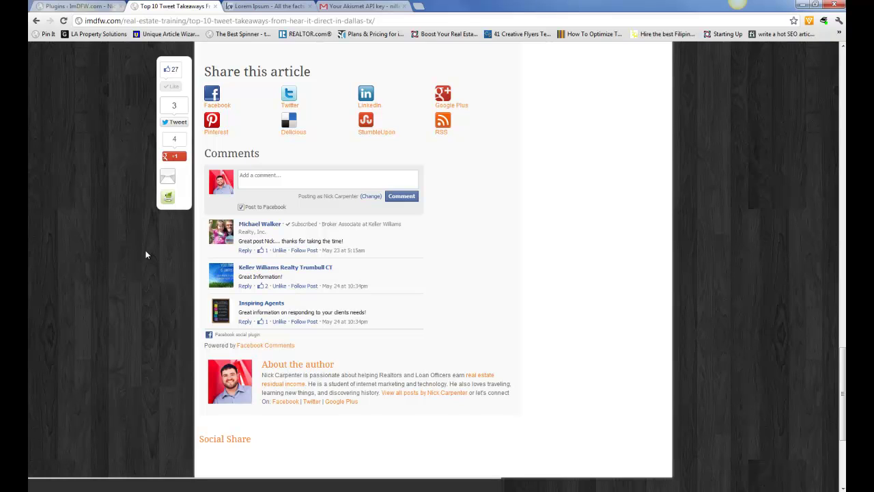
left_click(82, 6)
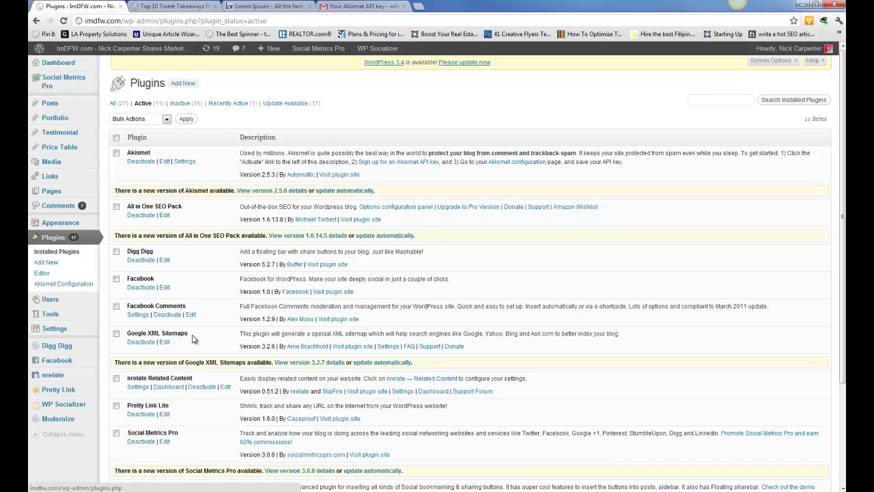
scroll(207, 342, "down", 1)
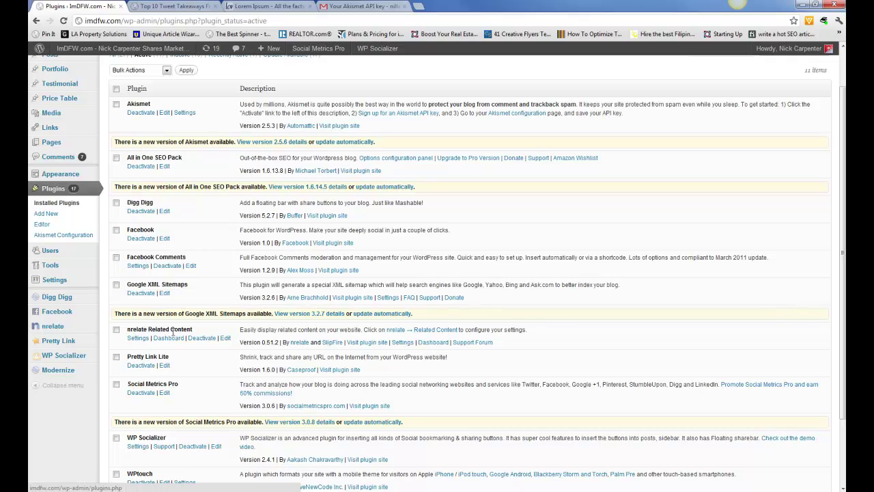
left_click_drag(196, 330, 129, 328)
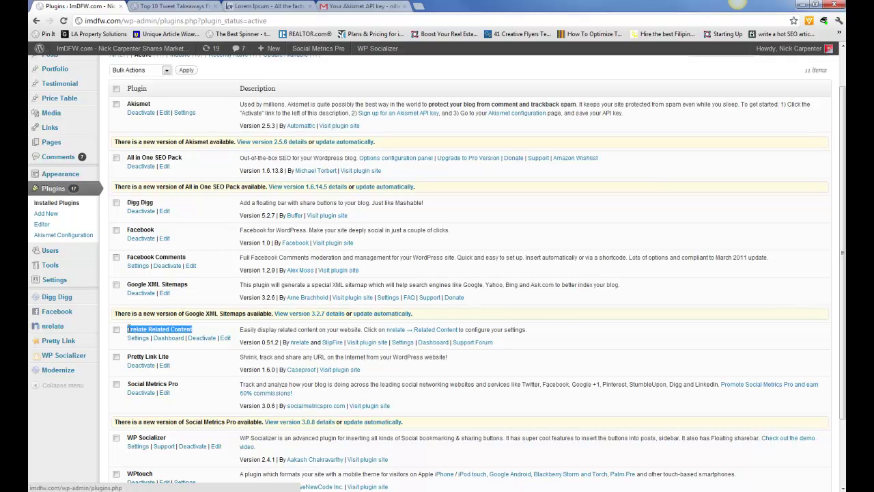
left_click(213, 330)
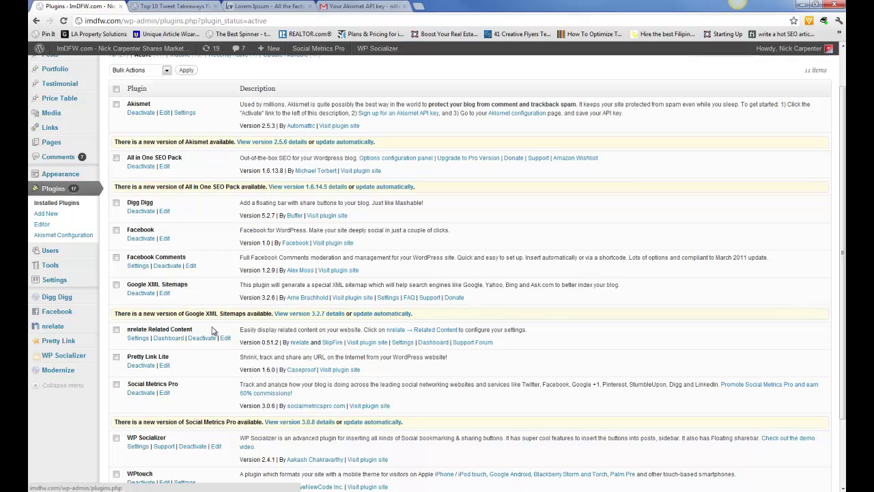
scroll(195, 354, "down", 3)
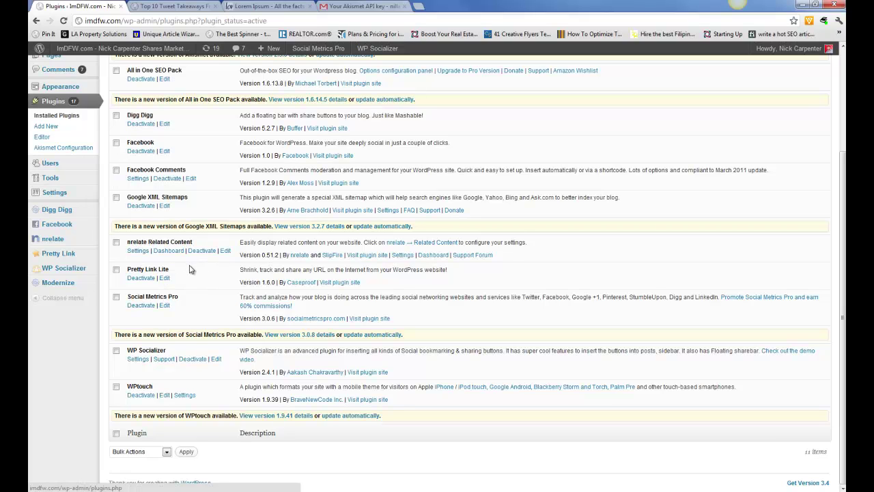
scroll(205, 277, "up", 2)
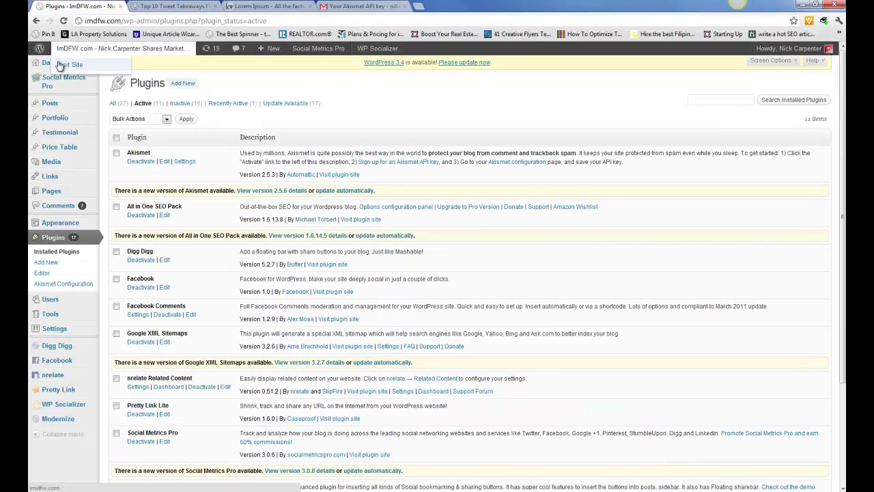
Go to the Dashboard and click into the Pretty Link Quick Add Target URL field
left_click(58, 63)
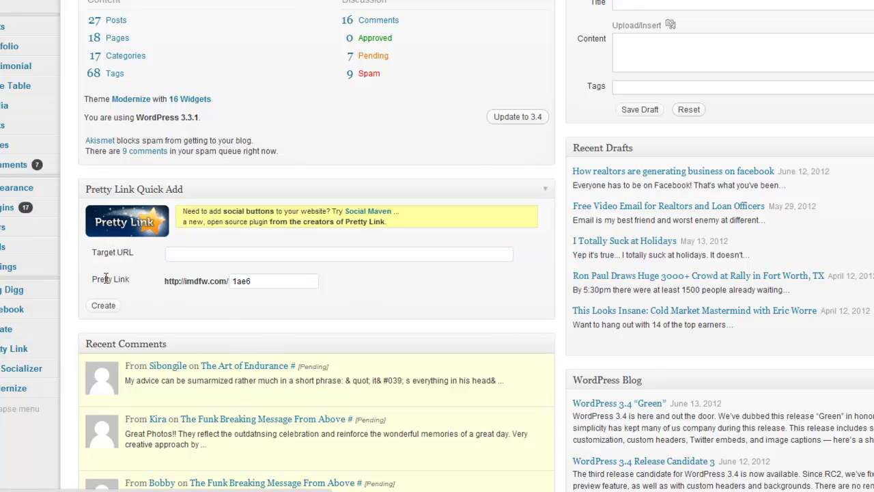
left_click(205, 254)
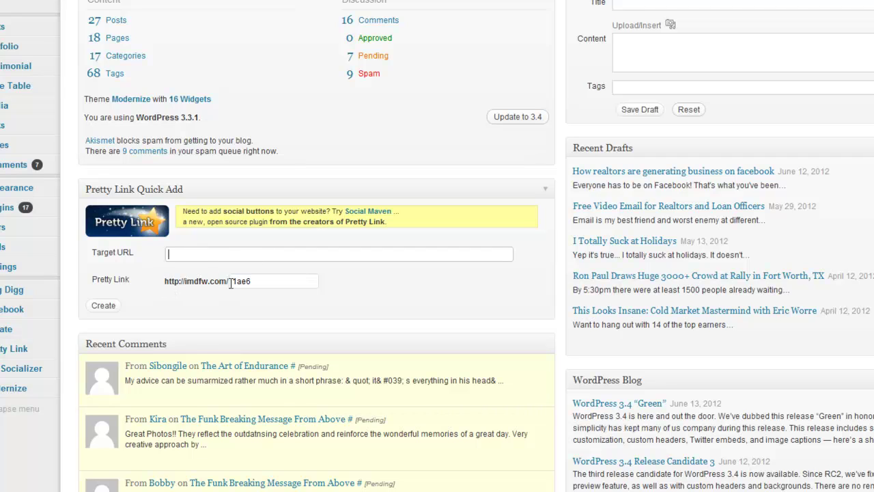
left_click(246, 251)
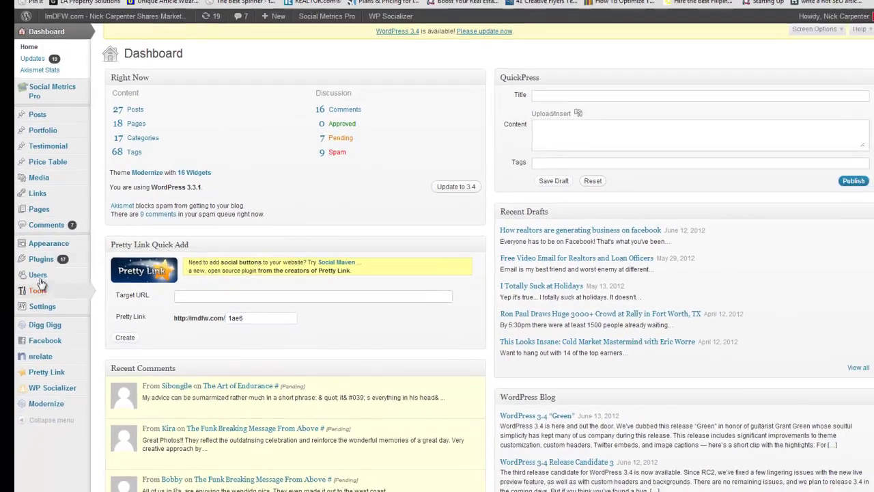
Return to the Plugins page and scroll down the list of 11 active plugins
mouse_move(14, 194)
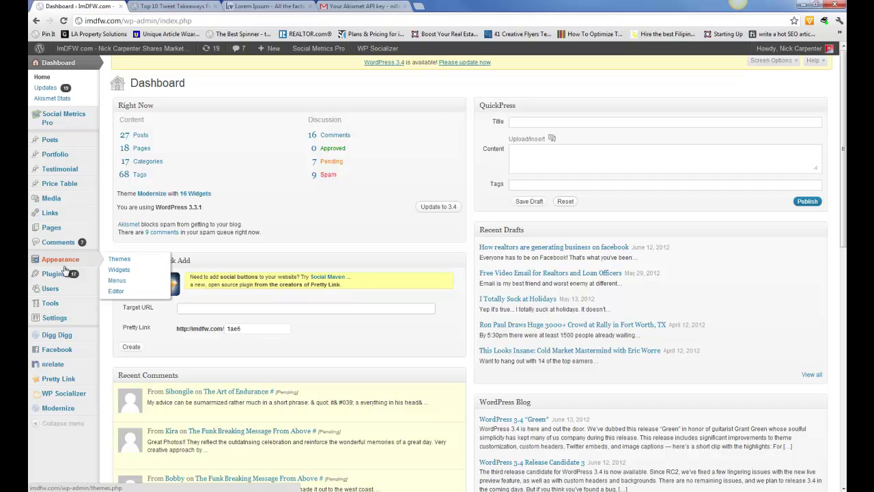
left_click(54, 275)
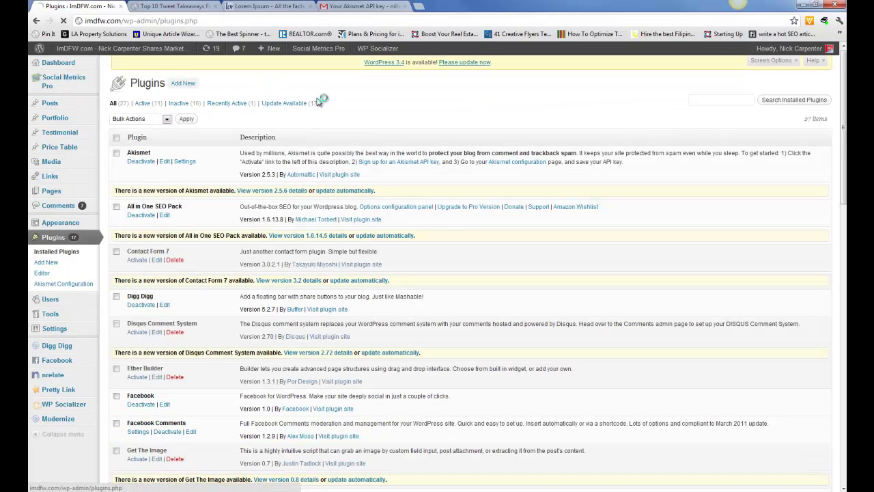
scroll(243, 328, "down", 1)
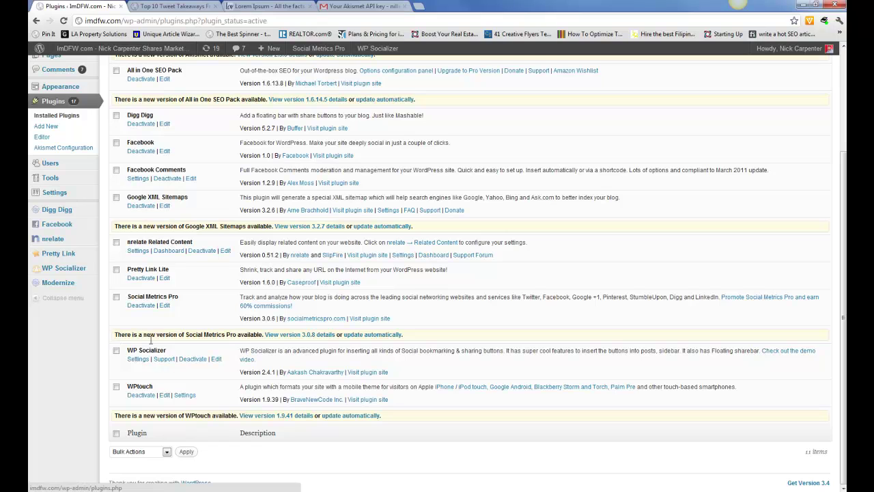
left_click(174, 7)
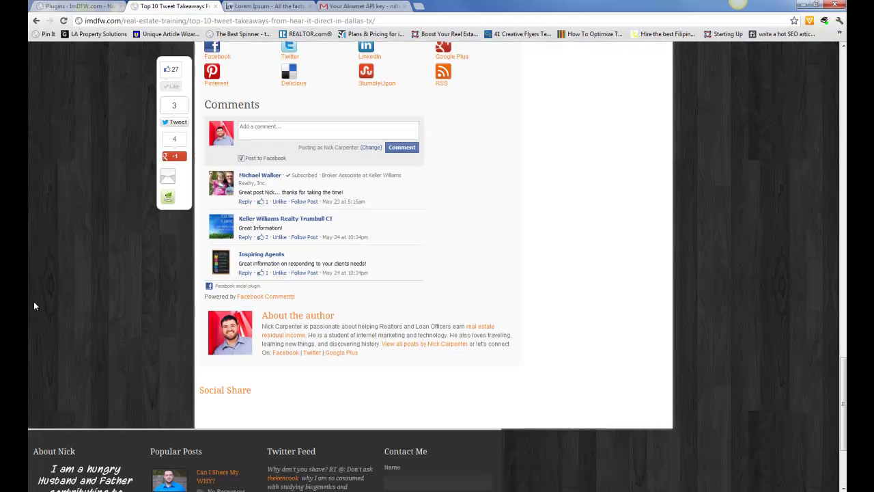
scroll(34, 305, "up", 1)
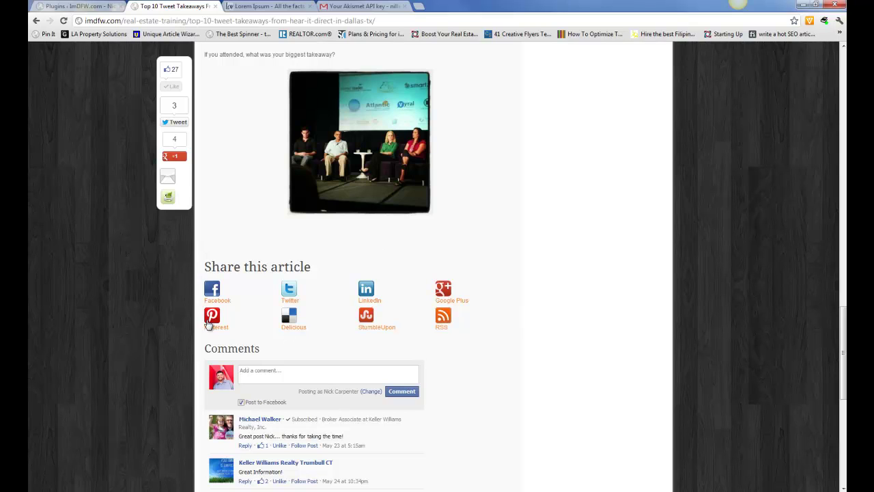
left_click(82, 8)
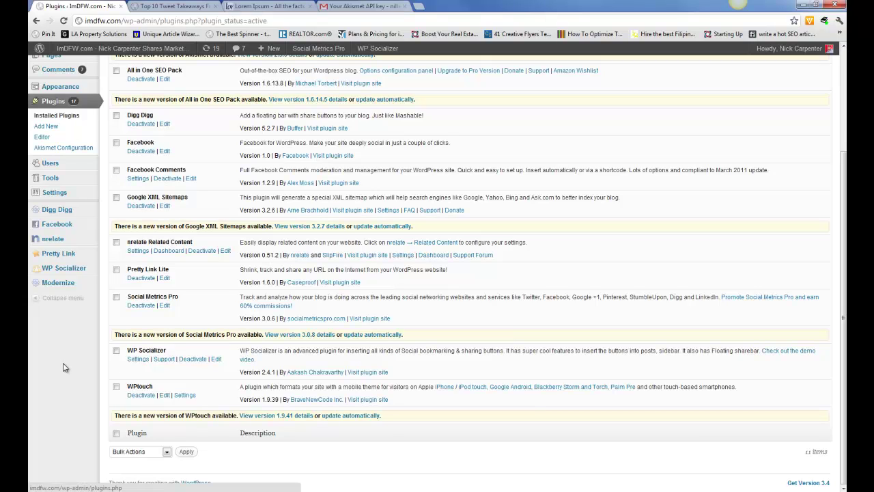
scroll(63, 367, "up", 3)
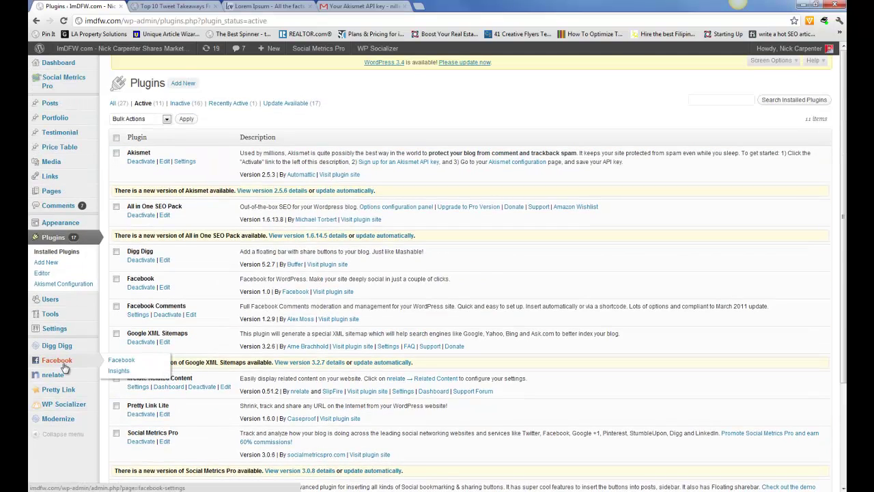
scroll(63, 368, "down", 1)
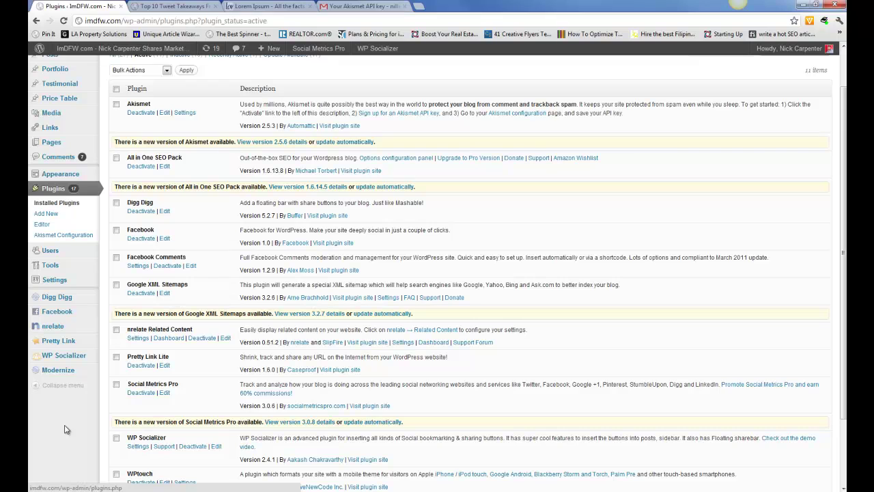
scroll(66, 429, "up", 1)
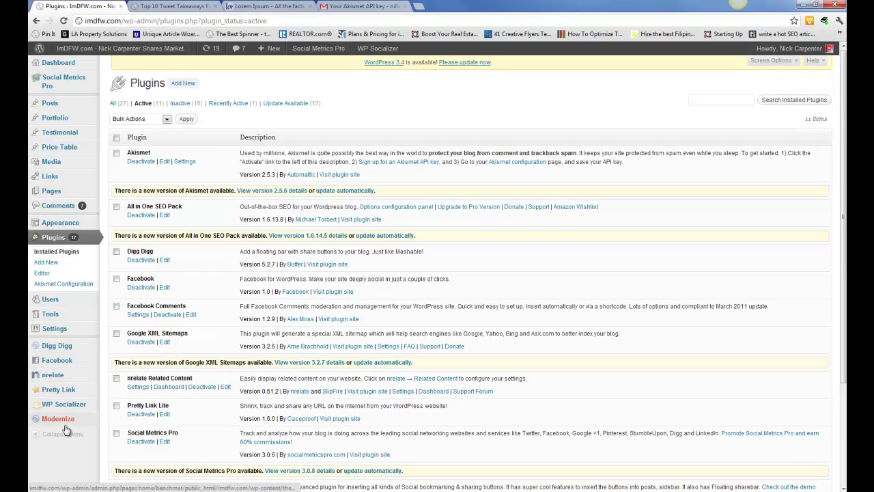
scroll(66, 429, "down", 3)
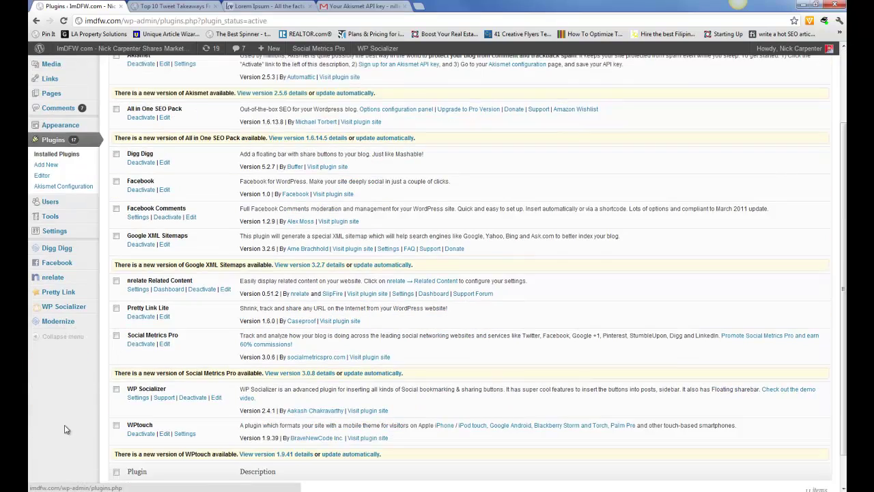
scroll(66, 429, "up", 2)
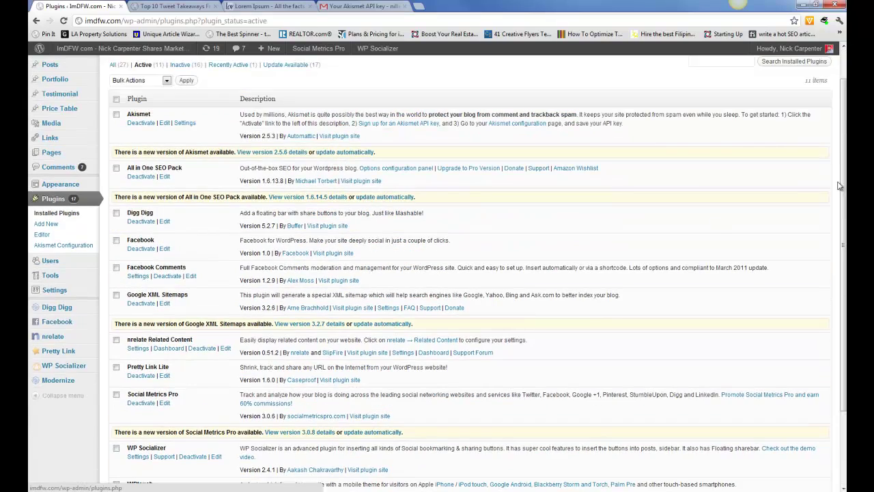